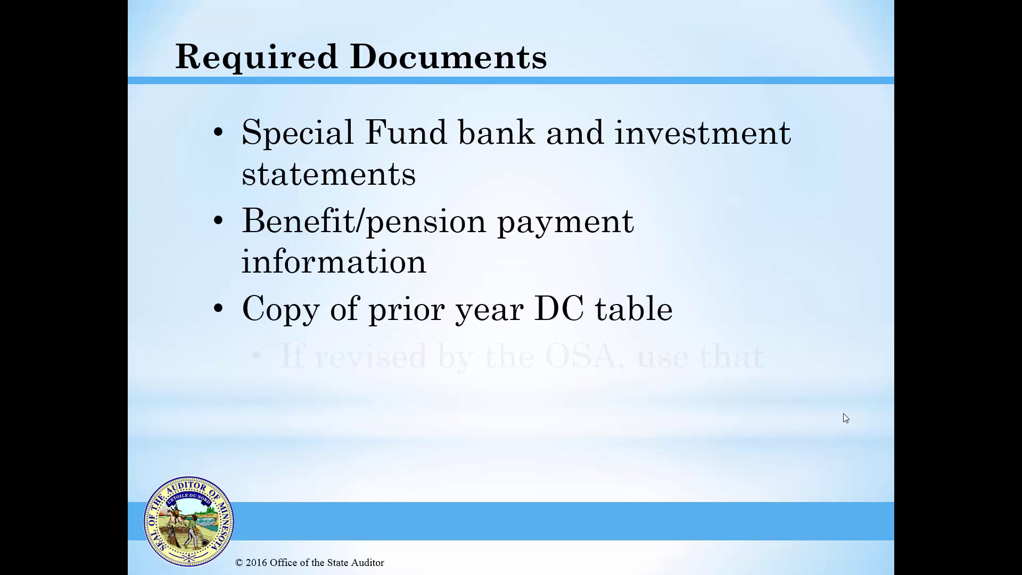
# Advance the slide to reveal the 'If revised by the OSA, use that' sub-bullet.
pyautogui.click(844, 413)
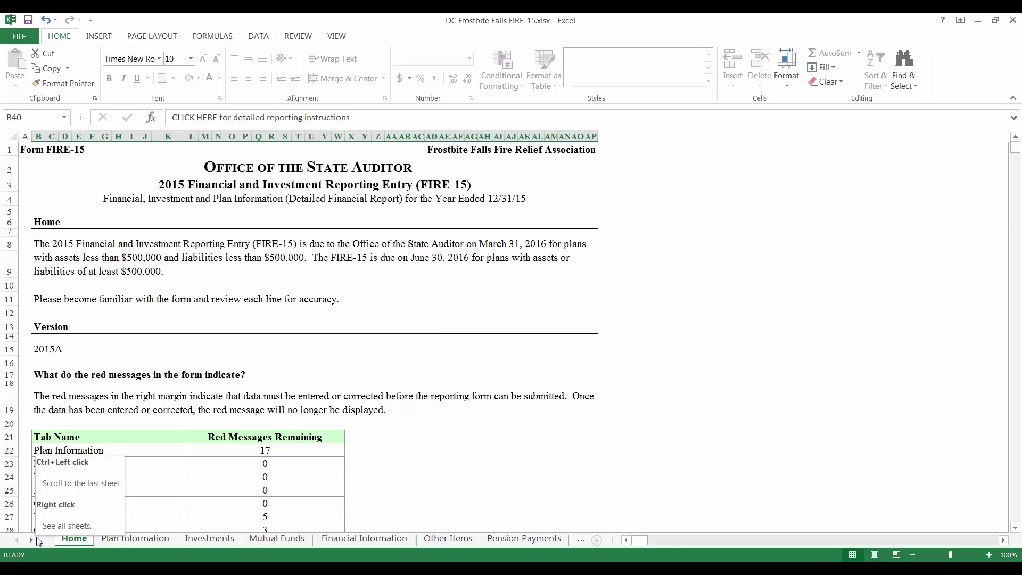
# Scroll the sheet tabs and switch to the DC sheet's 2015 allocation table.
pyautogui.click(35, 539)
pyautogui.click(35, 538)
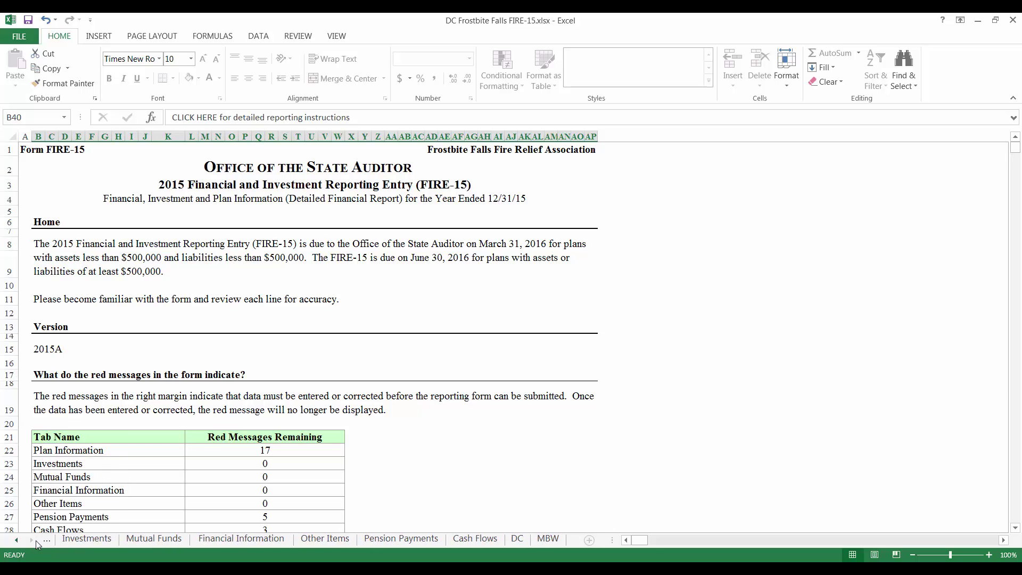
pyautogui.click(513, 545)
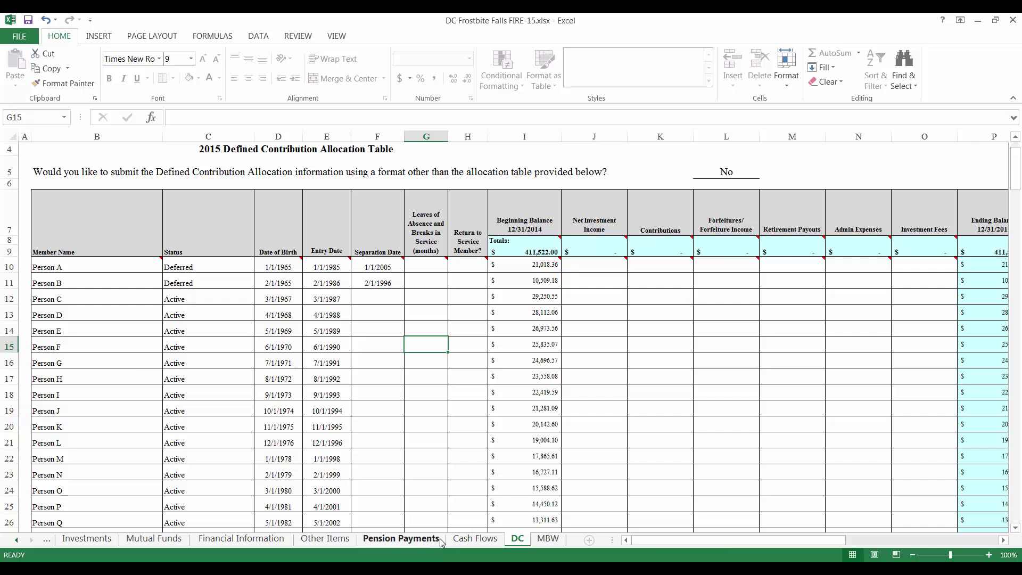
# Set the alternate-format question in L5 to Yes, then change it back to No.
pyautogui.click(741, 177)
pyautogui.click(765, 172)
pyautogui.click(714, 188)
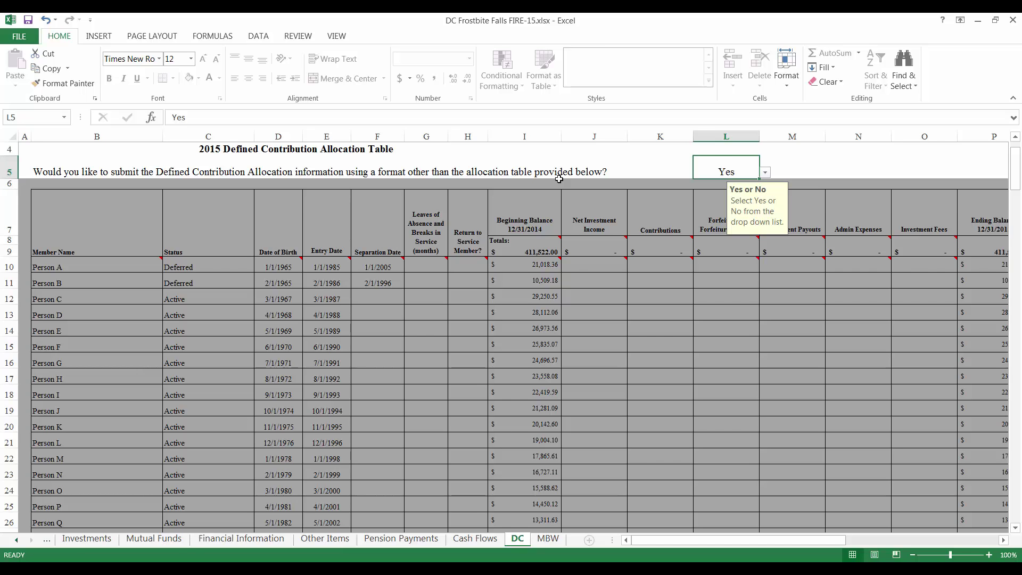
pyautogui.click(765, 172)
pyautogui.click(702, 194)
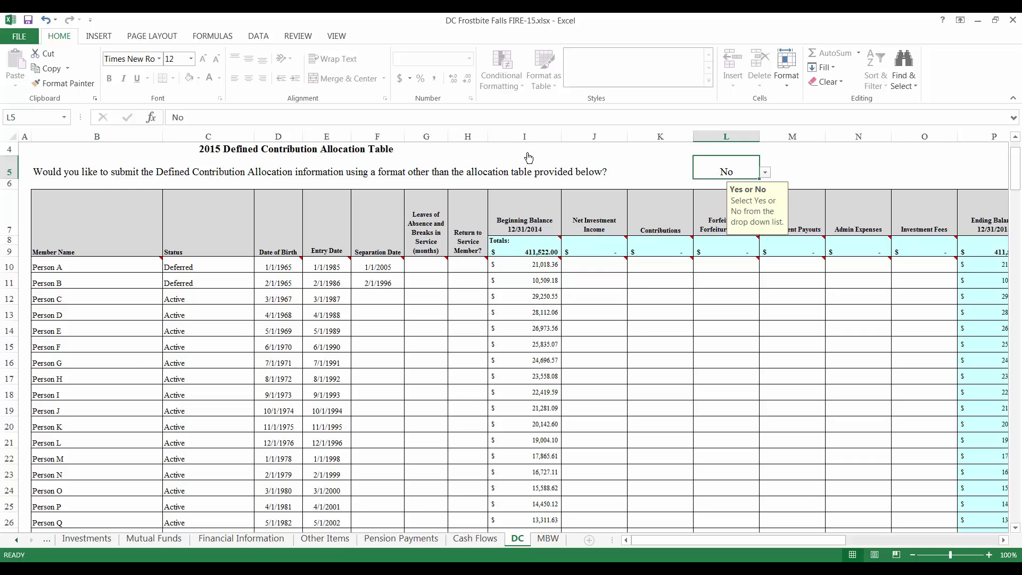
pyautogui.click(238, 266)
# Set the Status of rows 10 and 11 to Paid and row 27 to Forfeit.
pyautogui.click(260, 267)
pyautogui.click(198, 297)
pyautogui.click(251, 283)
pyautogui.click(260, 283)
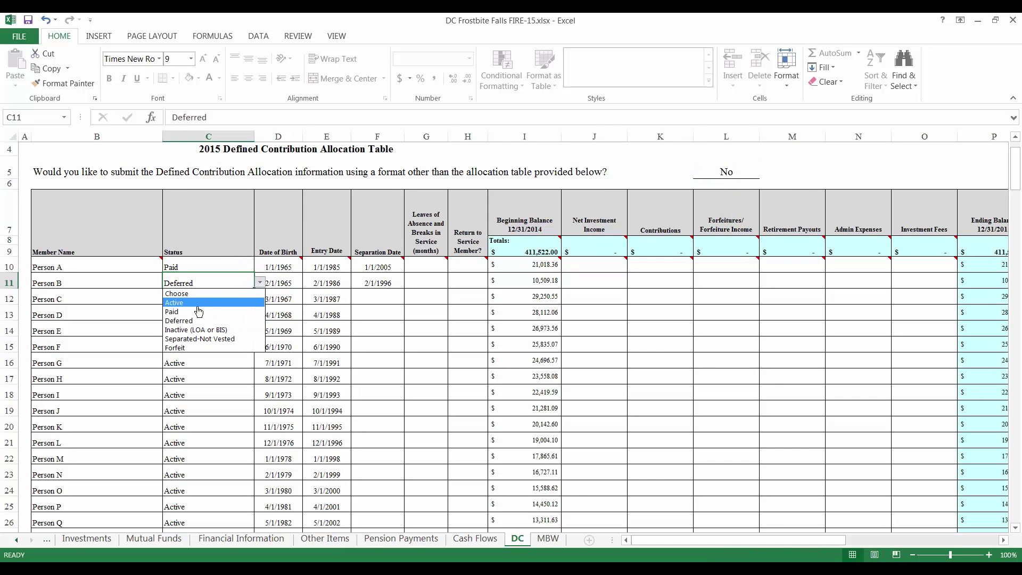
pyautogui.click(199, 312)
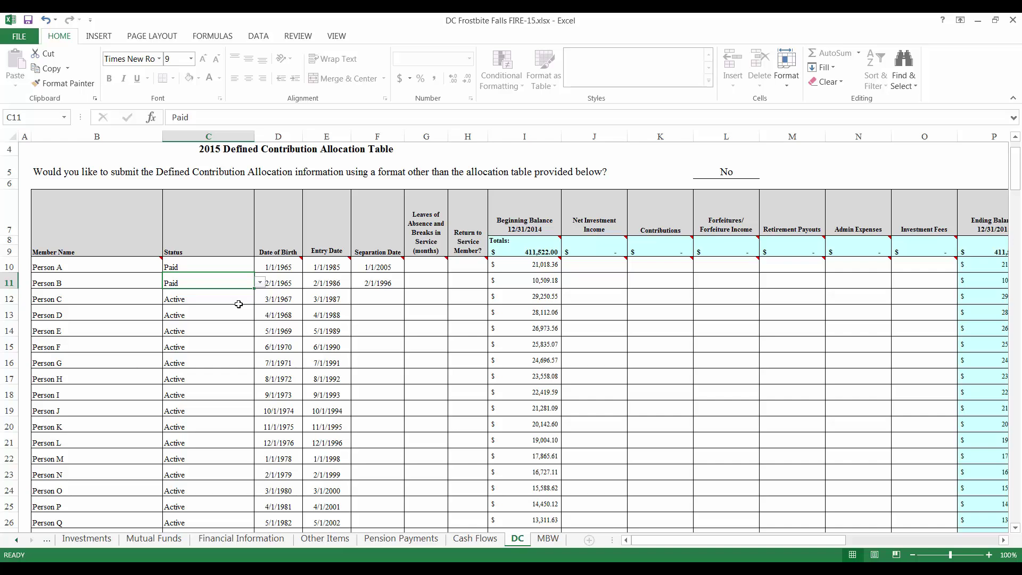
pyautogui.scroll(-4, 269, 314)
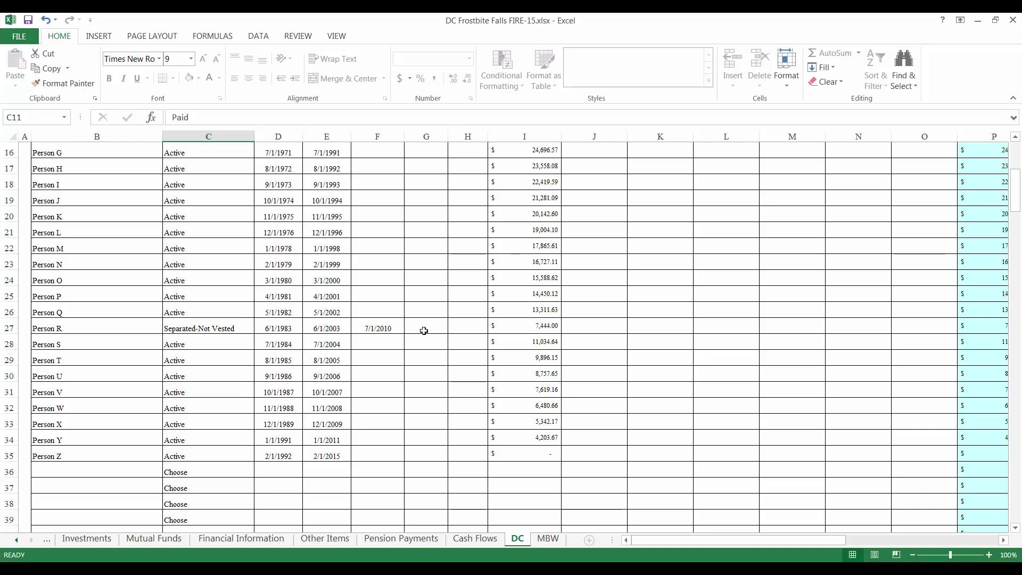
pyautogui.click(229, 328)
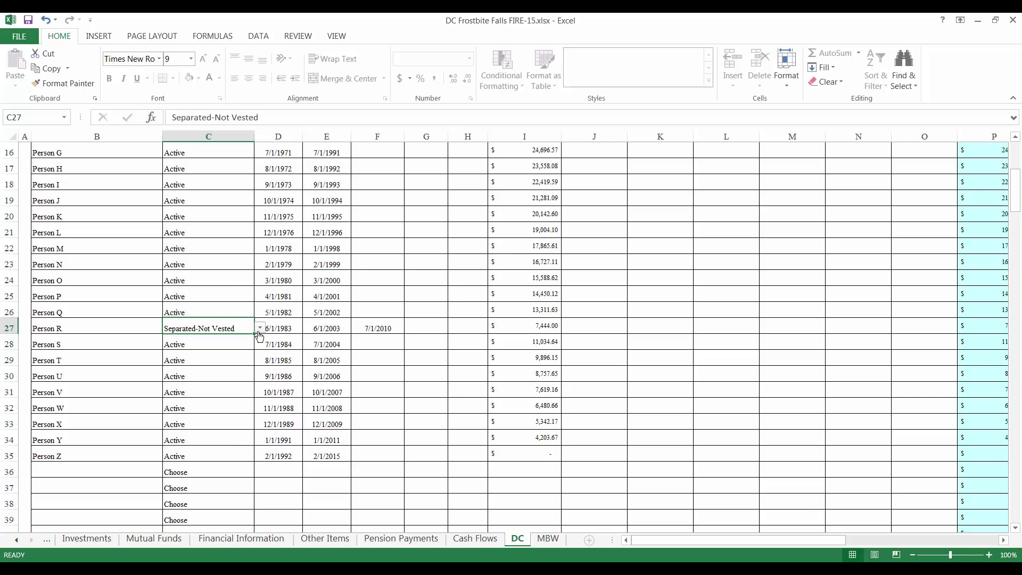
pyautogui.click(260, 328)
pyautogui.click(197, 394)
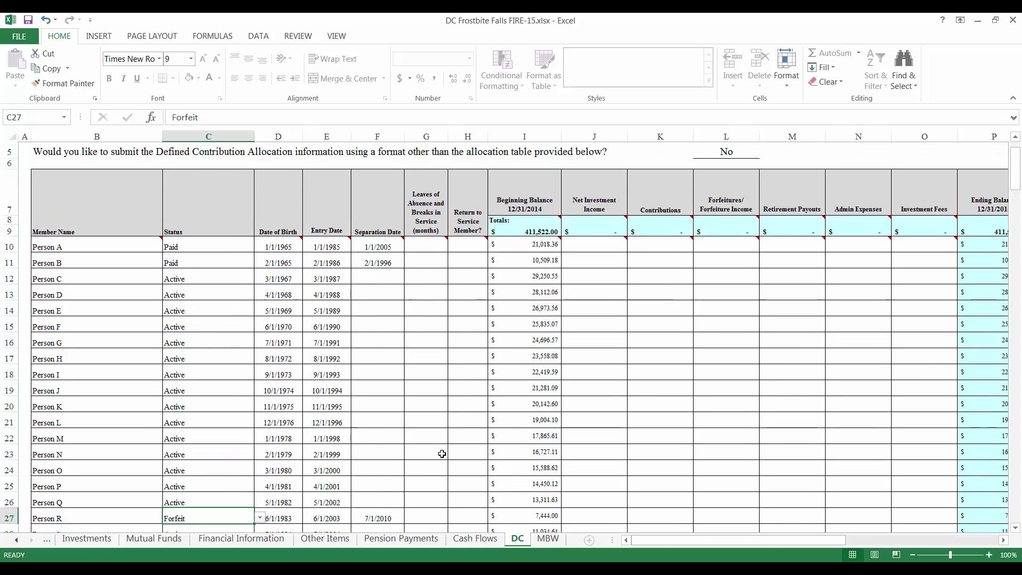
pyautogui.scroll(2, 442, 453)
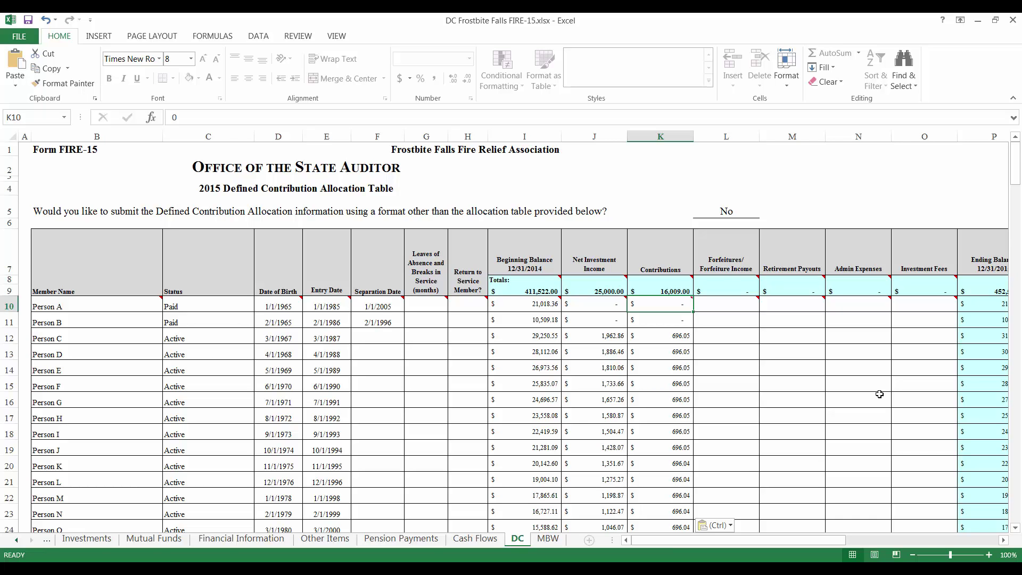
# Scroll down and select the forfeiture cell for the row 27 member.
pyautogui.scroll(-3, 880, 394)
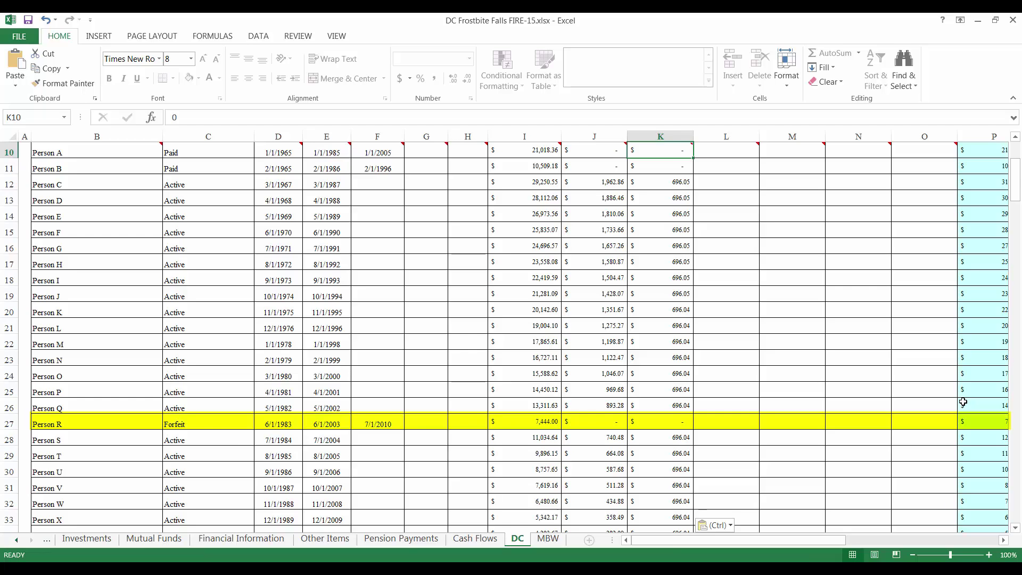
pyautogui.click(708, 424)
# Enter a -7440 forfeiture in L27 for the forfeited member.
pyautogui.write('-')
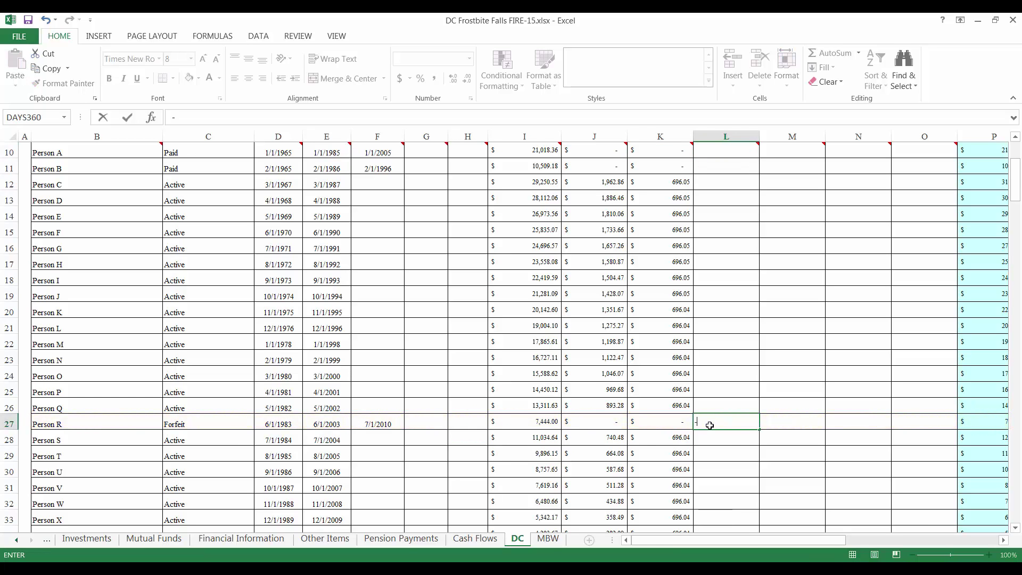
pyautogui.write('7440')
pyautogui.press('Tab')
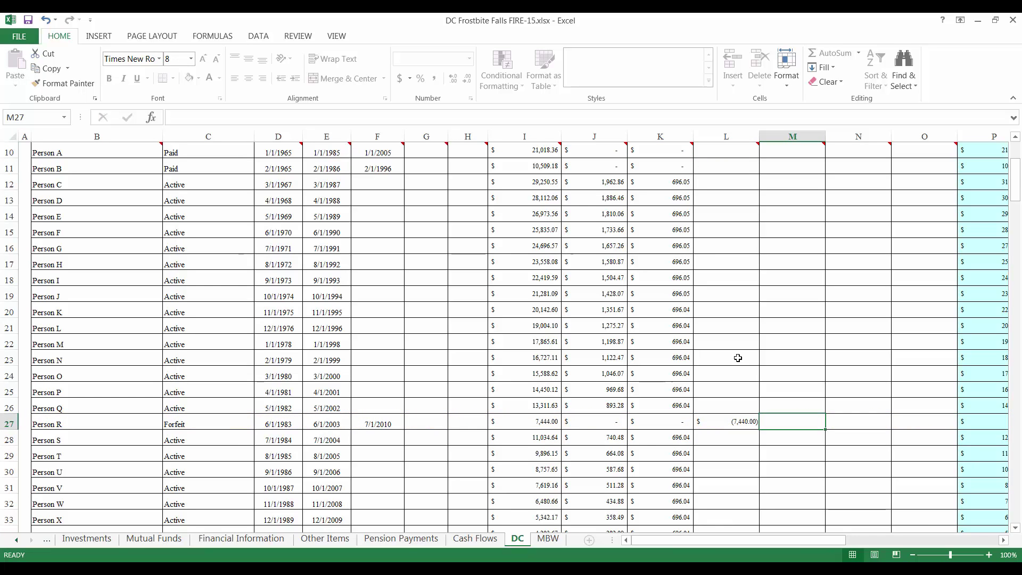
pyautogui.scroll(3, 738, 358)
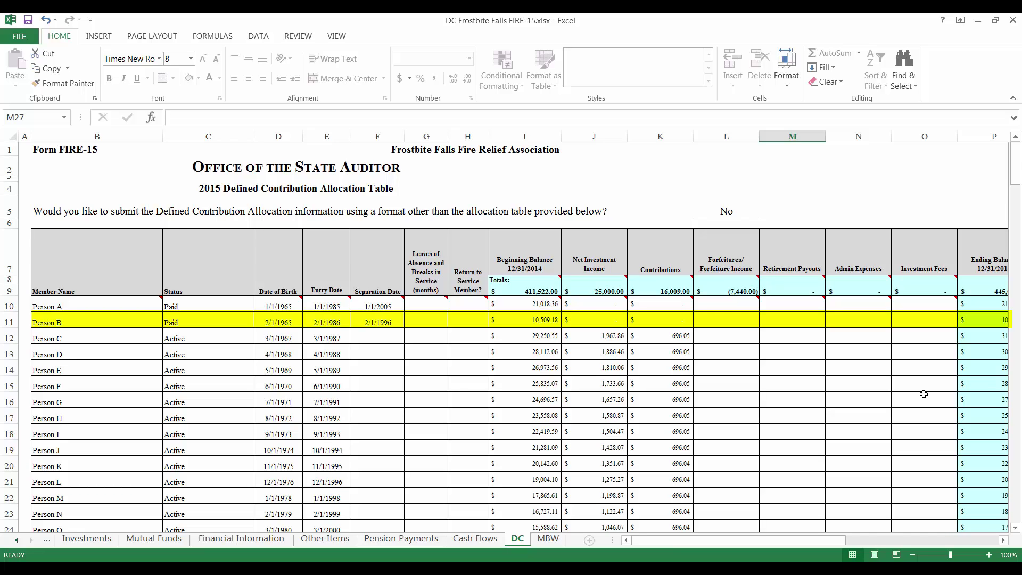
pyautogui.click(743, 323)
# Enter row 11's -3,783.30 forfeiture and 6,725.88 retirement payout.
pyautogui.write('-')
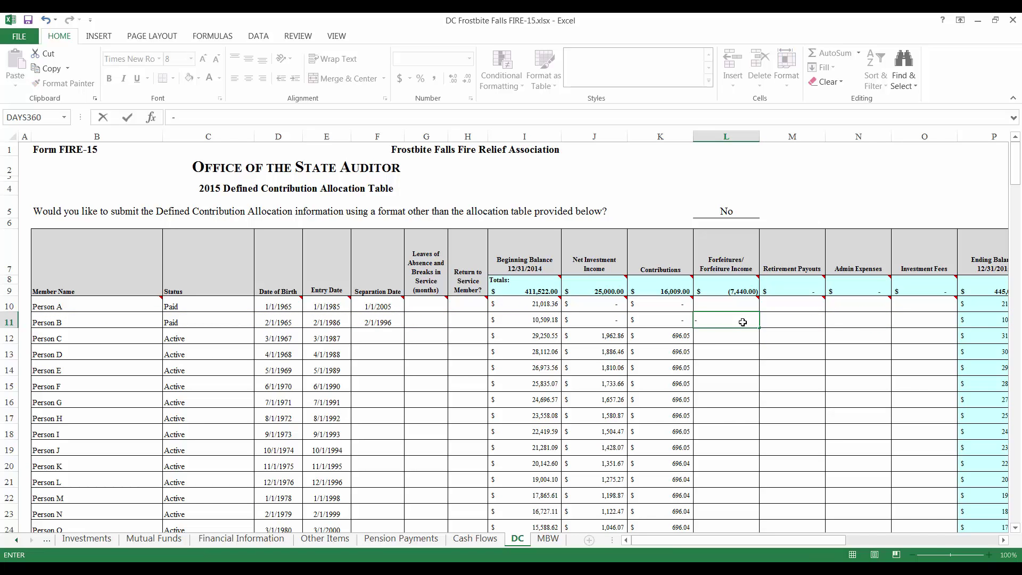
pyautogui.write('3783.3')
pyautogui.press('Tab')
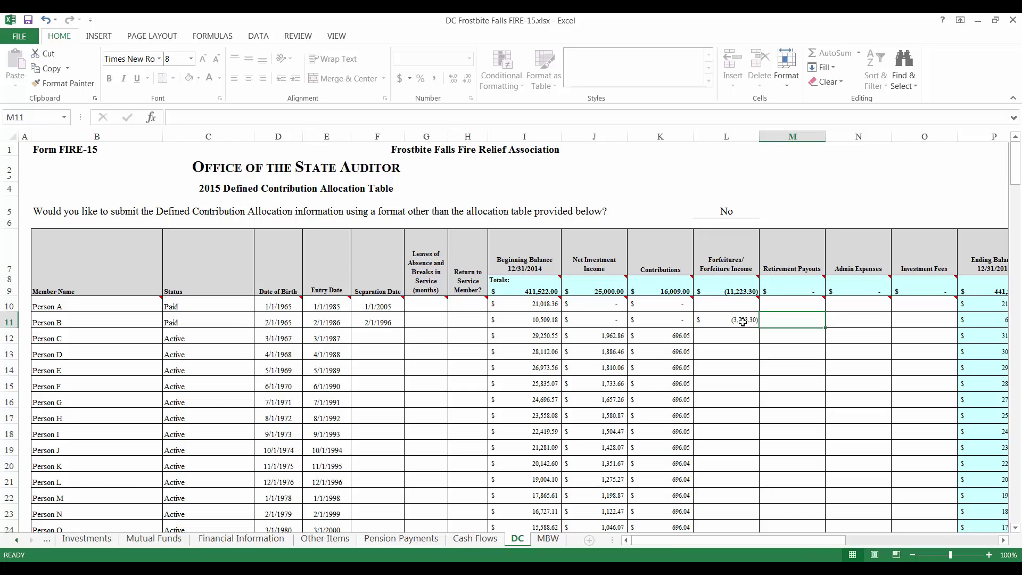
pyautogui.write('6,725')
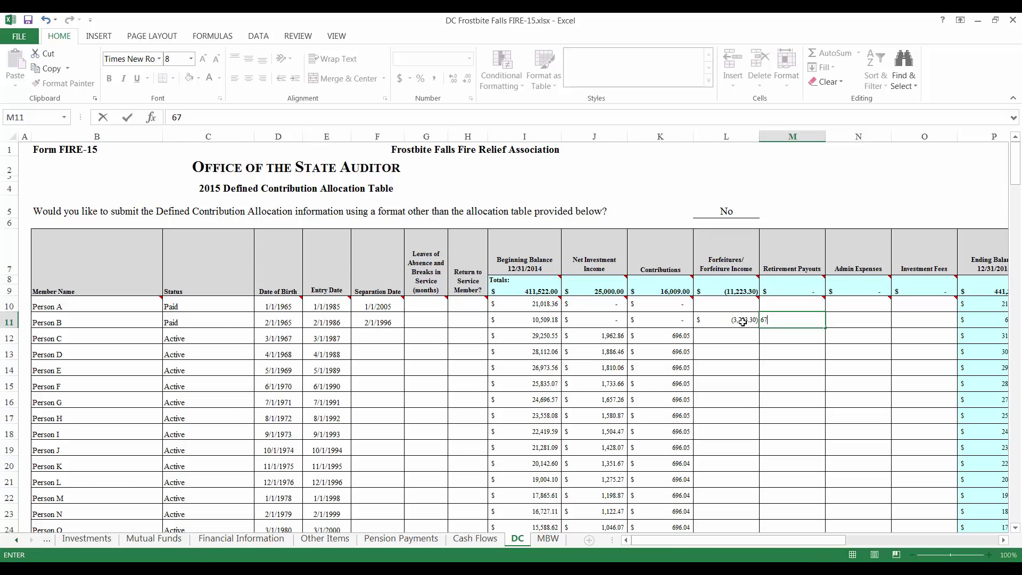
pyautogui.write('.88')
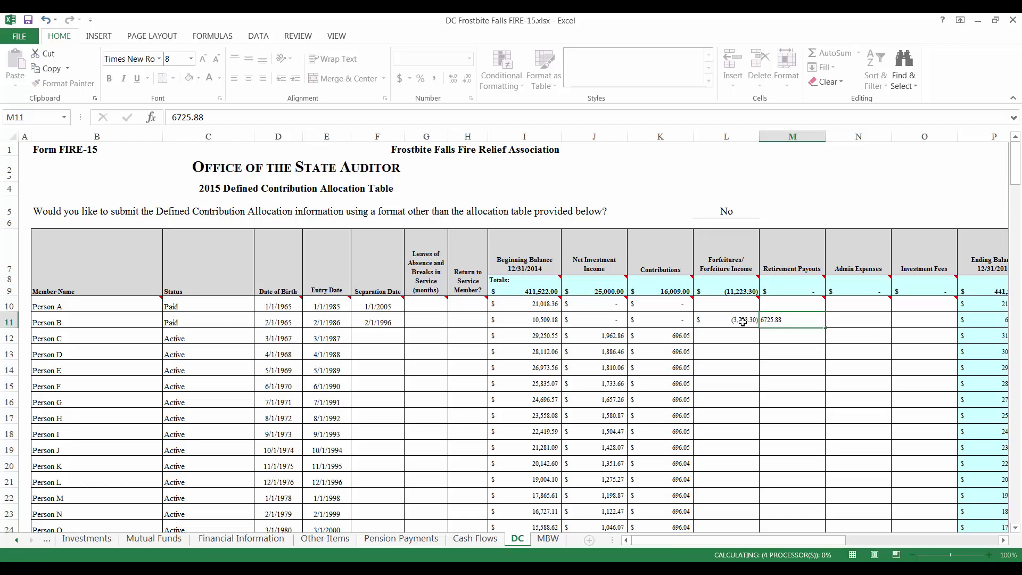
pyautogui.press('Tab')
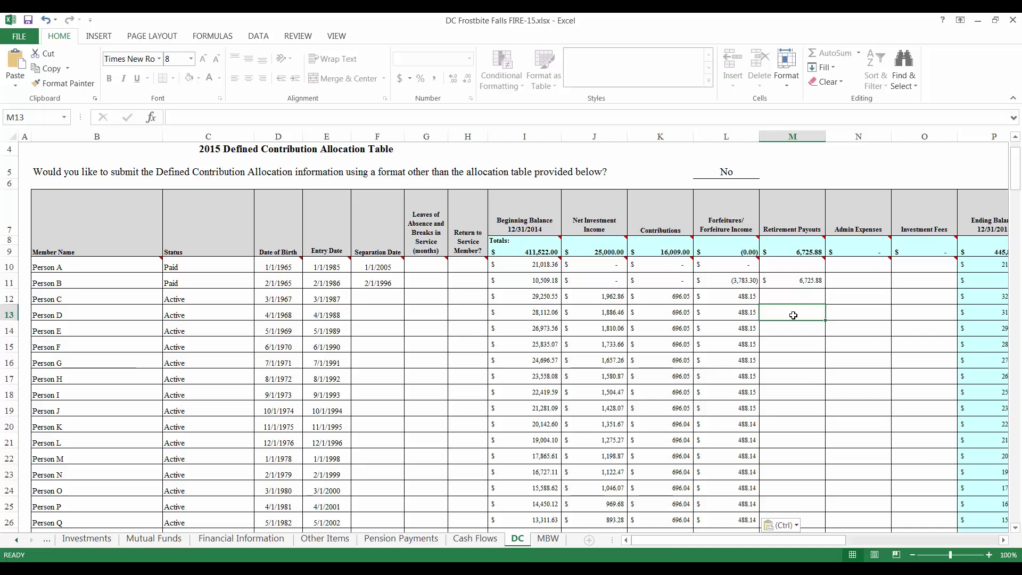
# Enter a 21,018.36 retirement payout in M10 for the row 10 member.
pyautogui.click(1004, 541)
pyautogui.click(1003, 541)
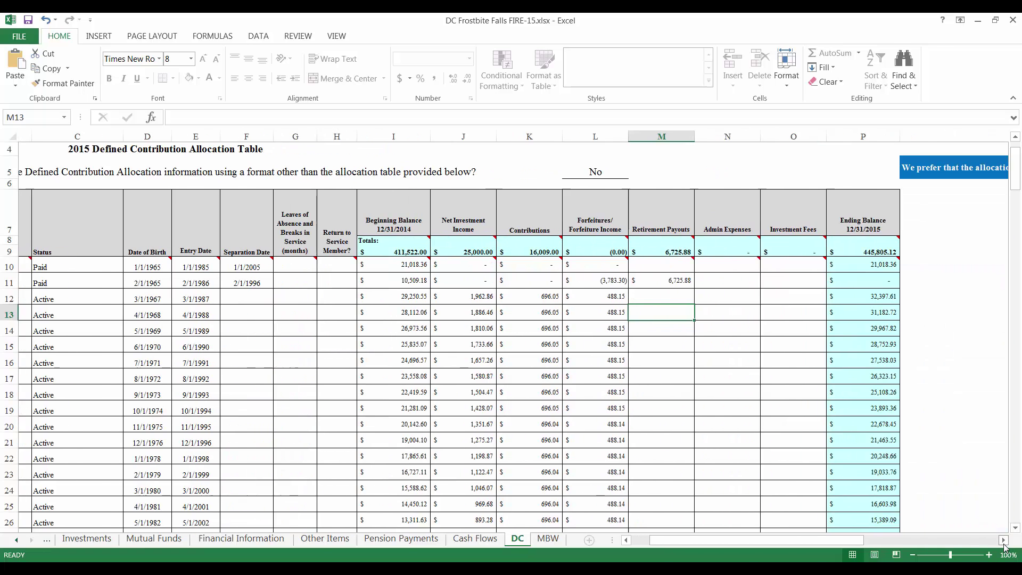
pyautogui.press('Up')
pyautogui.press('Up')
pyautogui.press('Up')
pyautogui.write('2')
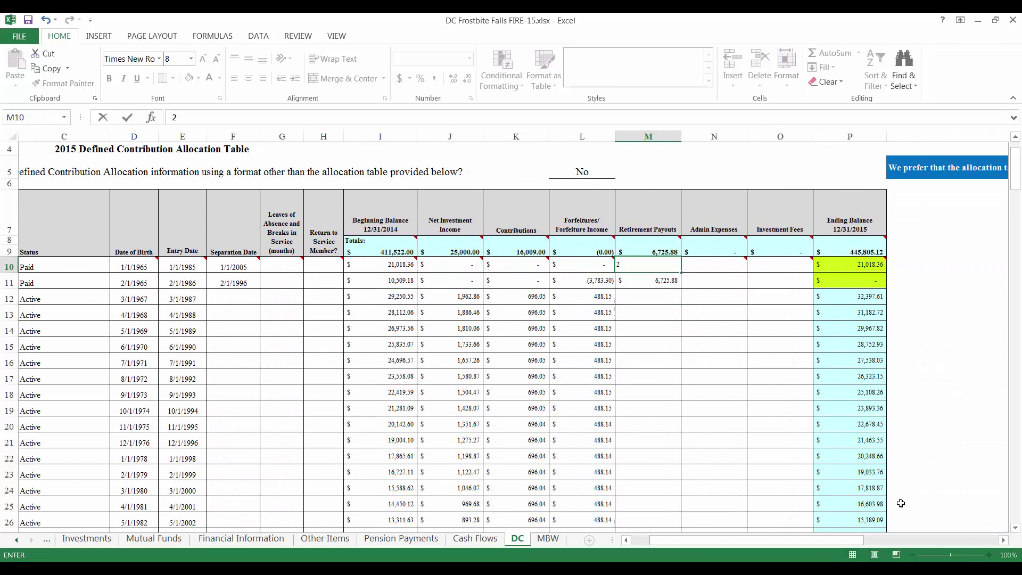
pyautogui.write('1,018.36')
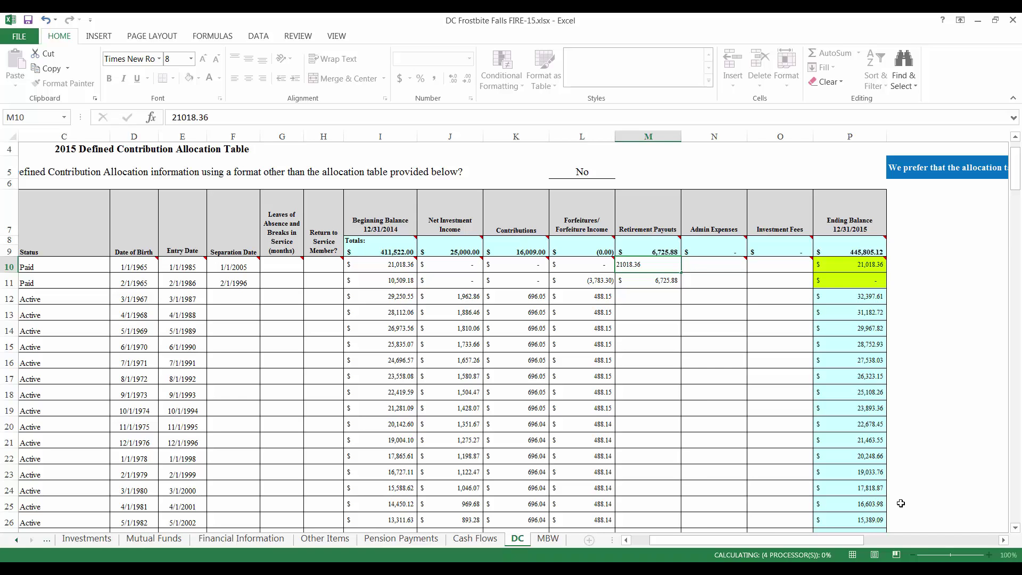
pyautogui.press('Tab')
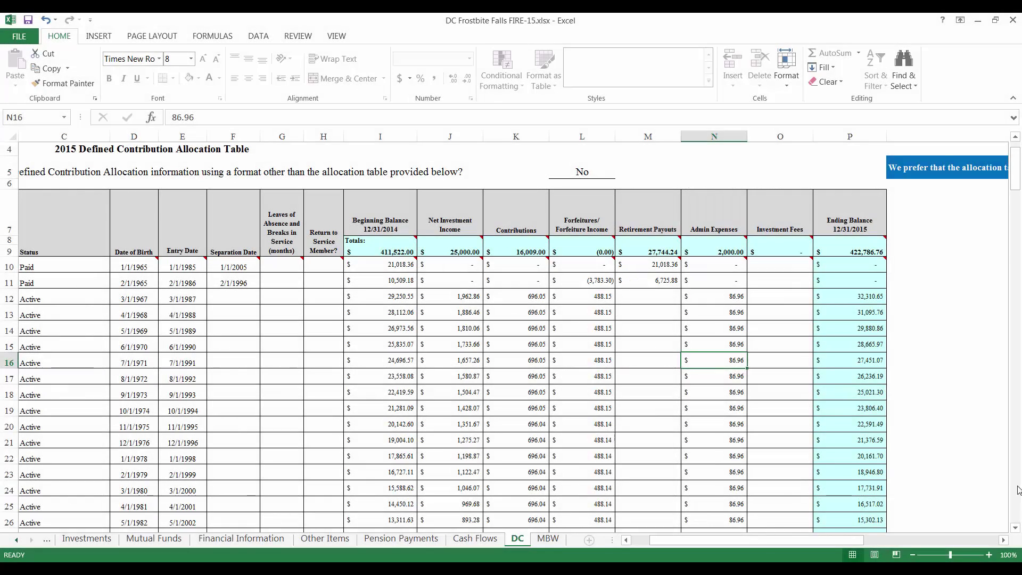
# Move from the admin expenses entry over to the Investment Fees column.
pyautogui.press('Tab')
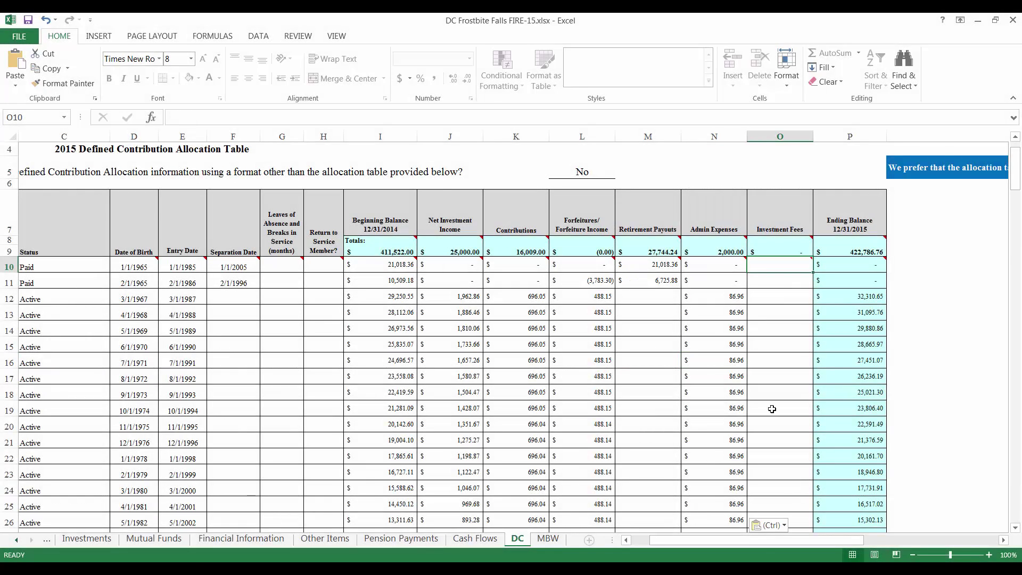